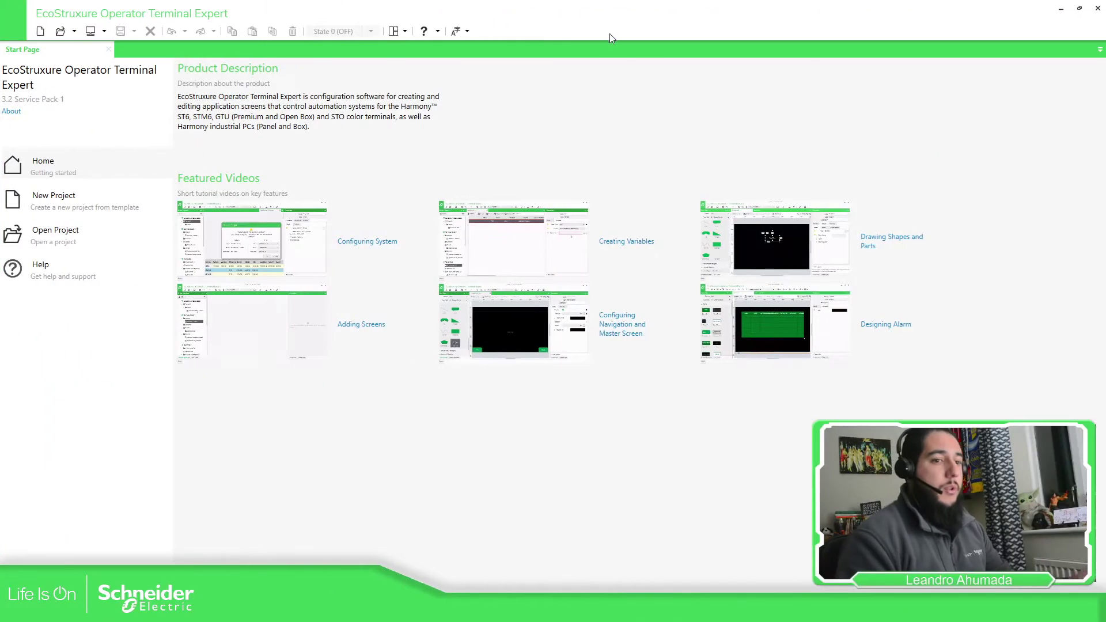
- Create a new project, try Save As, and dismiss the password-protection alert without saving
{"action": "left_click", "coordinate": [40, 32]}
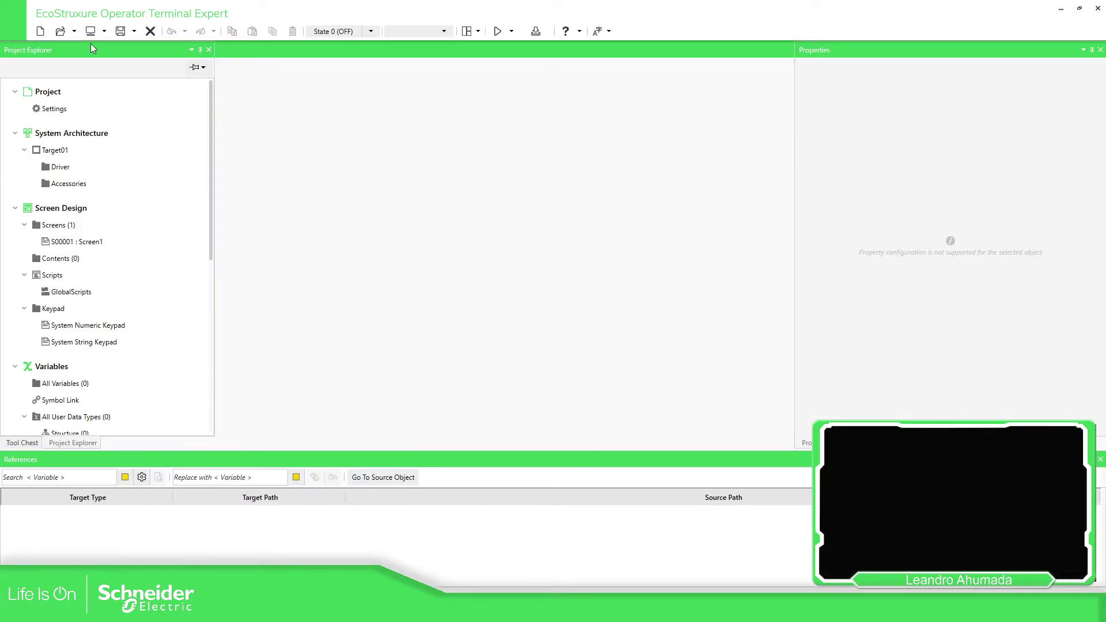
{"action": "left_click", "coordinate": [134, 32]}
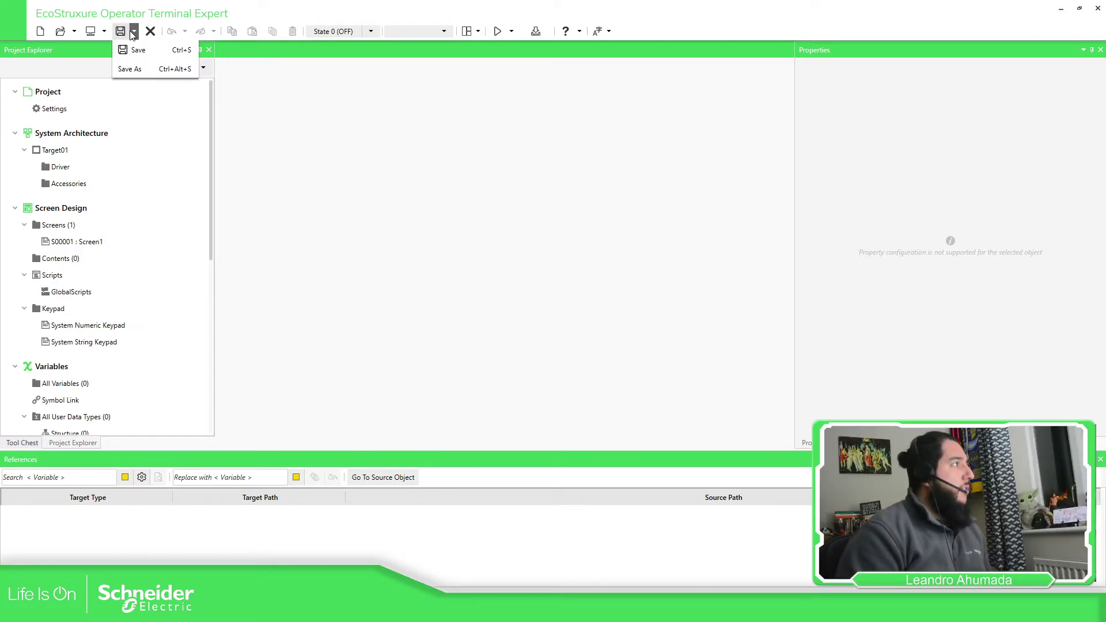
{"action": "left_click", "coordinate": [144, 75]}
{"action": "left_click_drag", "start_coordinate": [481, 239], "coordinate": [461, 206]}
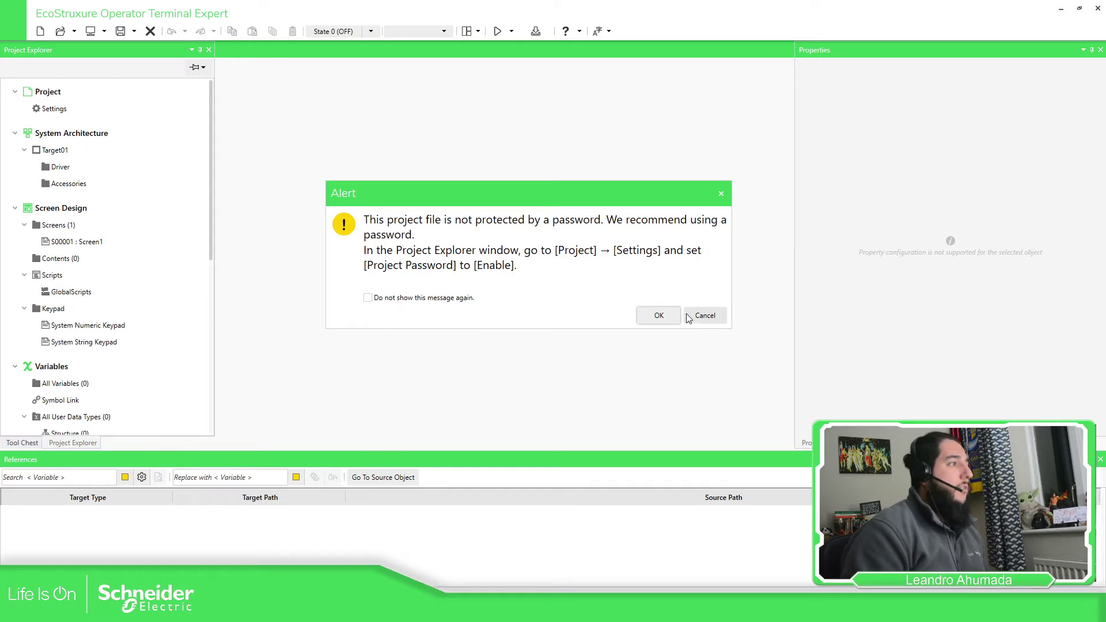
{"action": "left_click", "coordinate": [706, 317]}
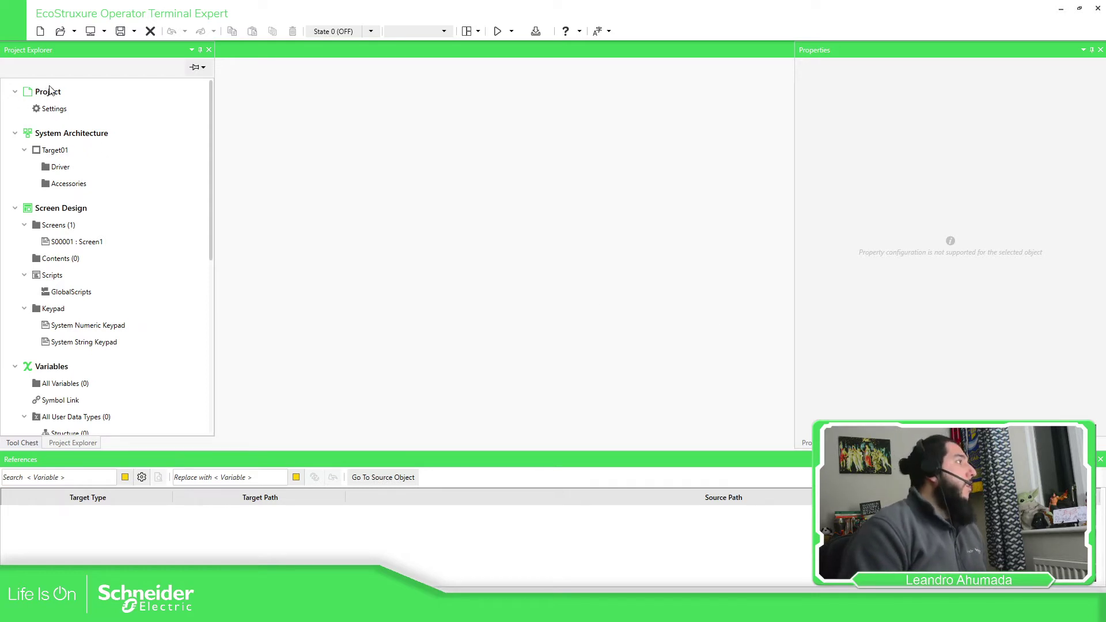
- In Project Settings, switch Project Password to Enable, review Complex Password, then cancel the password dialog
{"action": "left_click", "coordinate": [46, 105]}
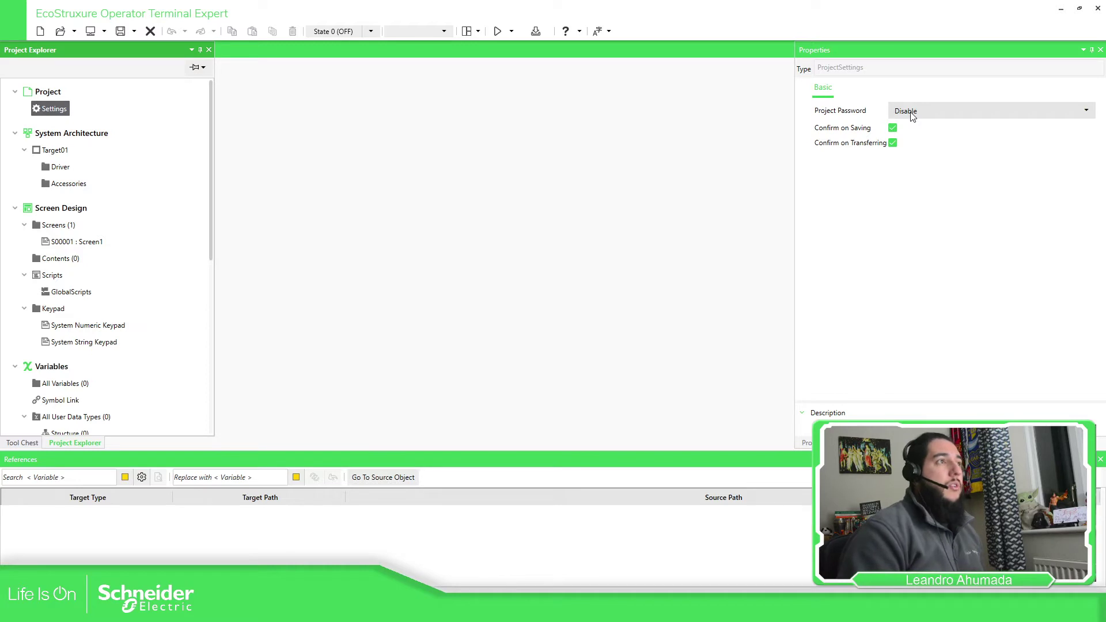
{"action": "left_click", "coordinate": [936, 108]}
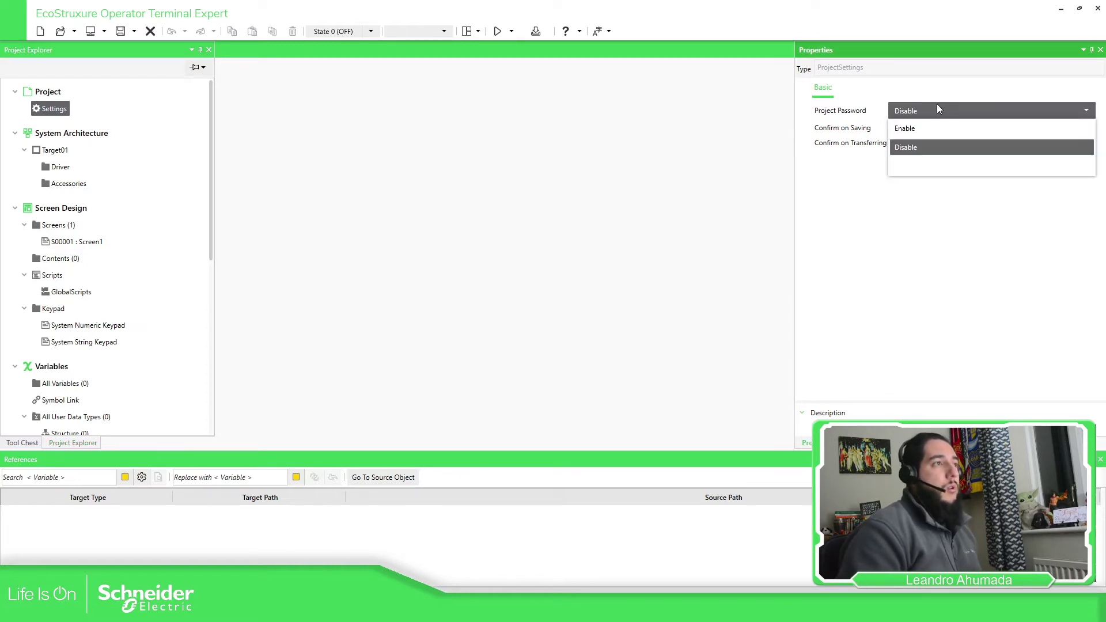
{"action": "left_click", "coordinate": [918, 130]}
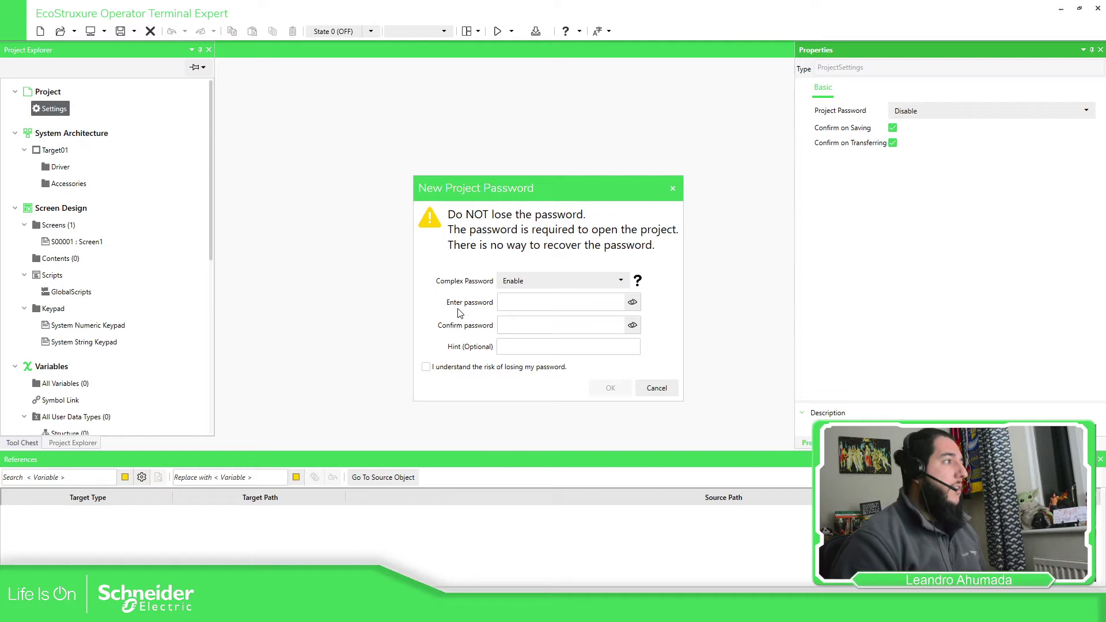
{"action": "left_click", "coordinate": [541, 278]}
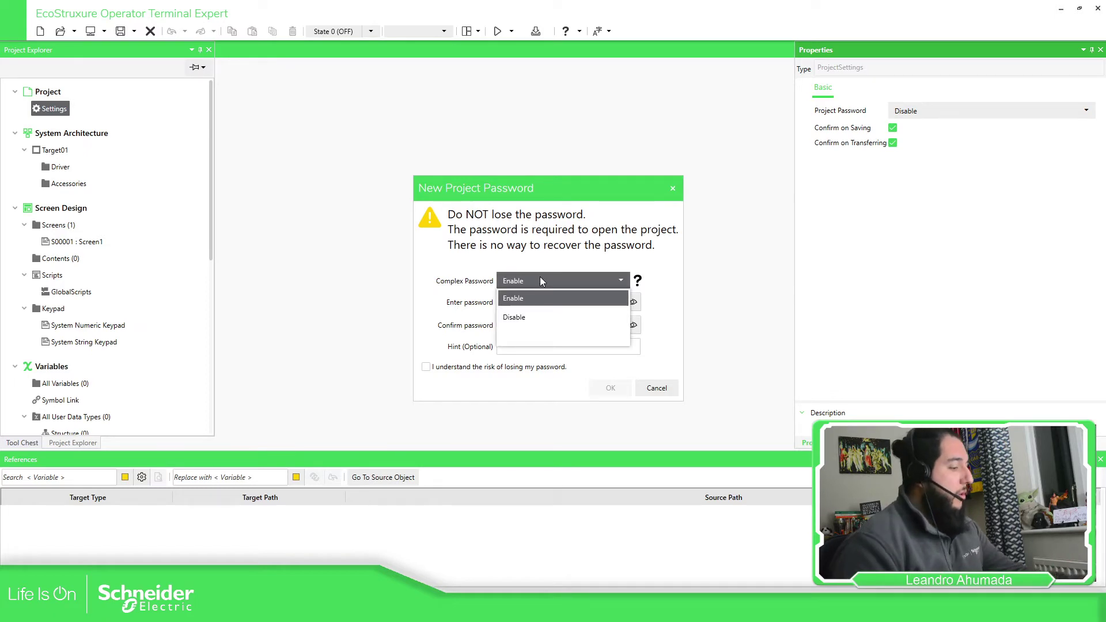
{"action": "left_click", "coordinate": [615, 251]}
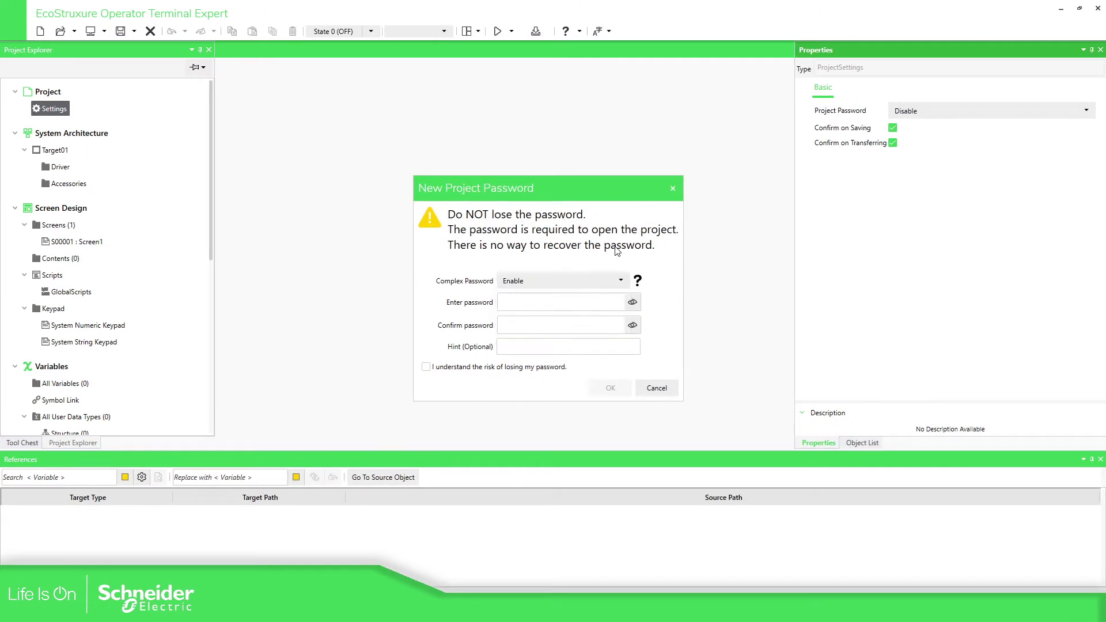
{"action": "left_click", "coordinate": [655, 389]}
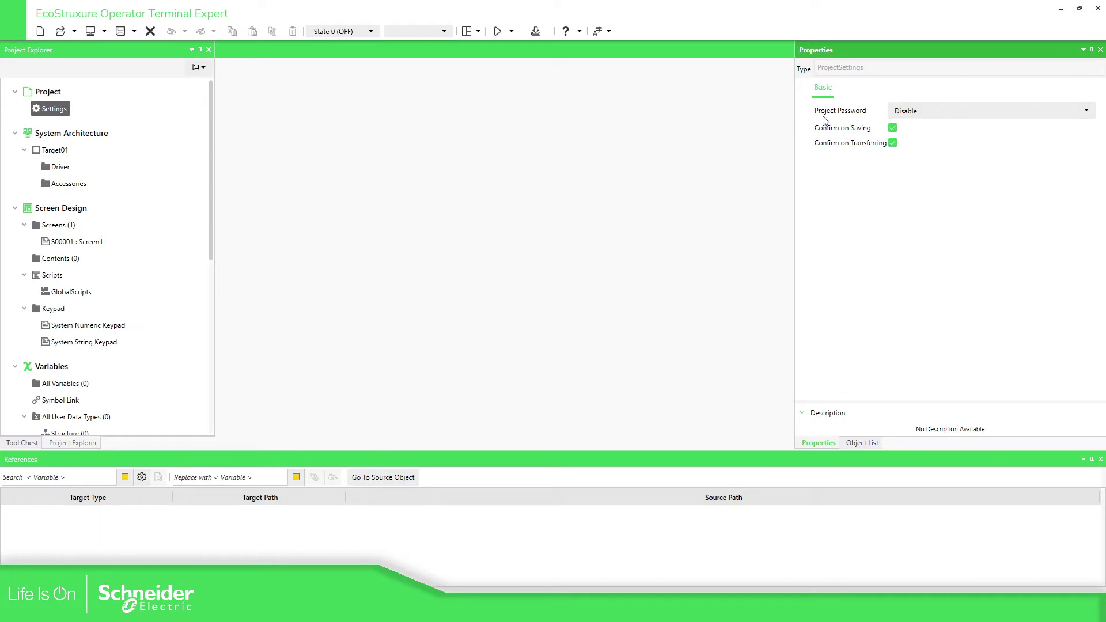
- Try Save and Save As again, dismissing the password alert and closing the Save As dialog unsaved
{"action": "left_click", "coordinate": [132, 32]}
{"action": "left_click", "coordinate": [137, 47]}
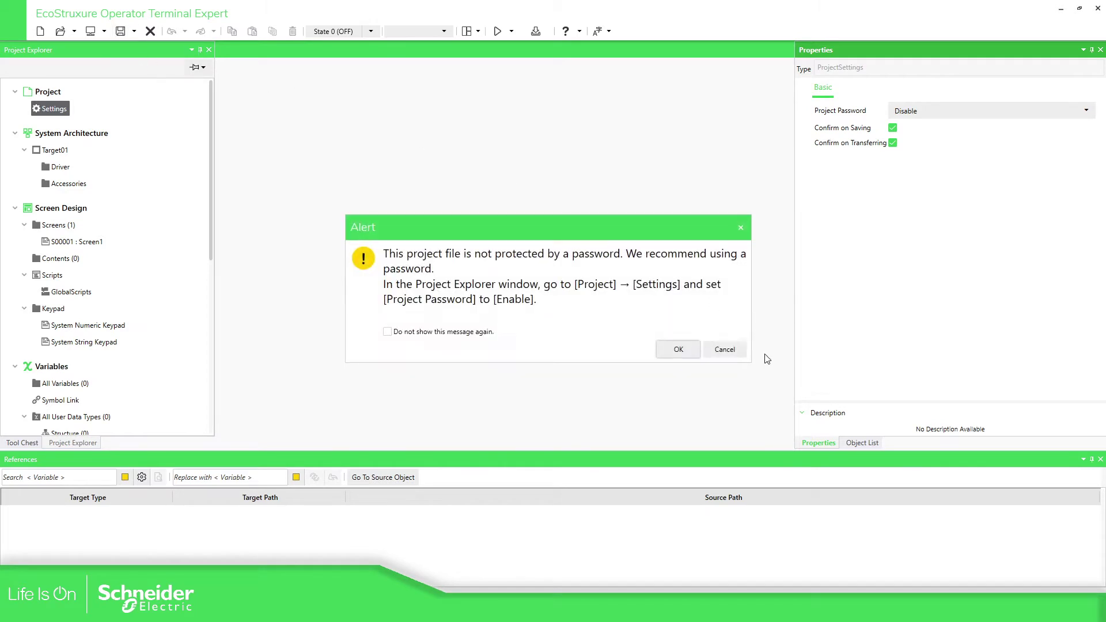
{"action": "left_click", "coordinate": [726, 353]}
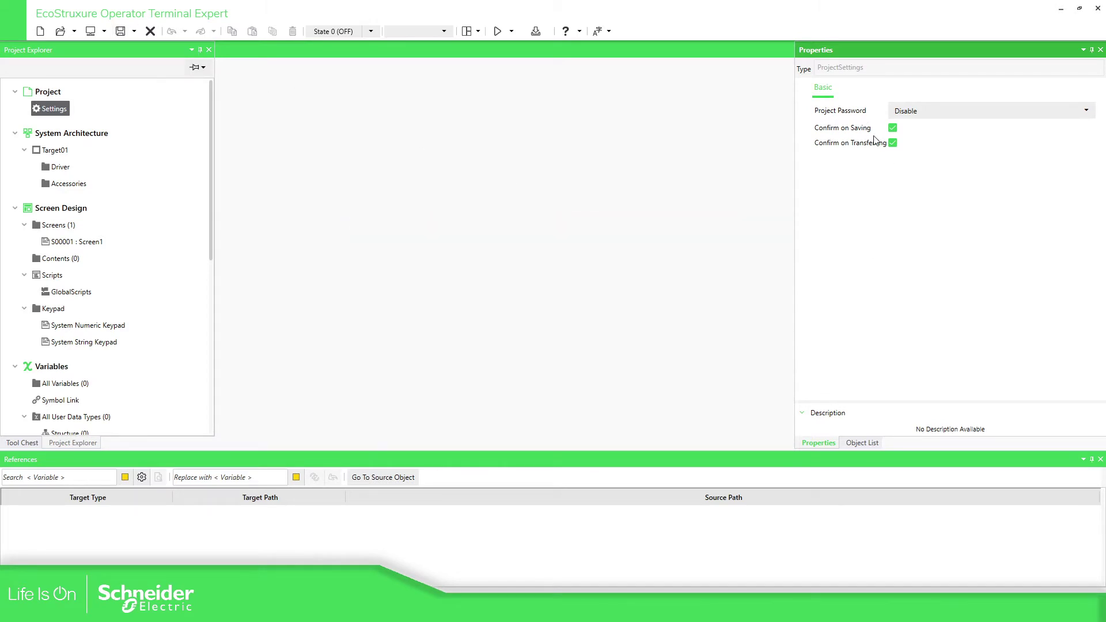
{"action": "left_click", "coordinate": [134, 31]}
{"action": "left_click", "coordinate": [146, 76]}
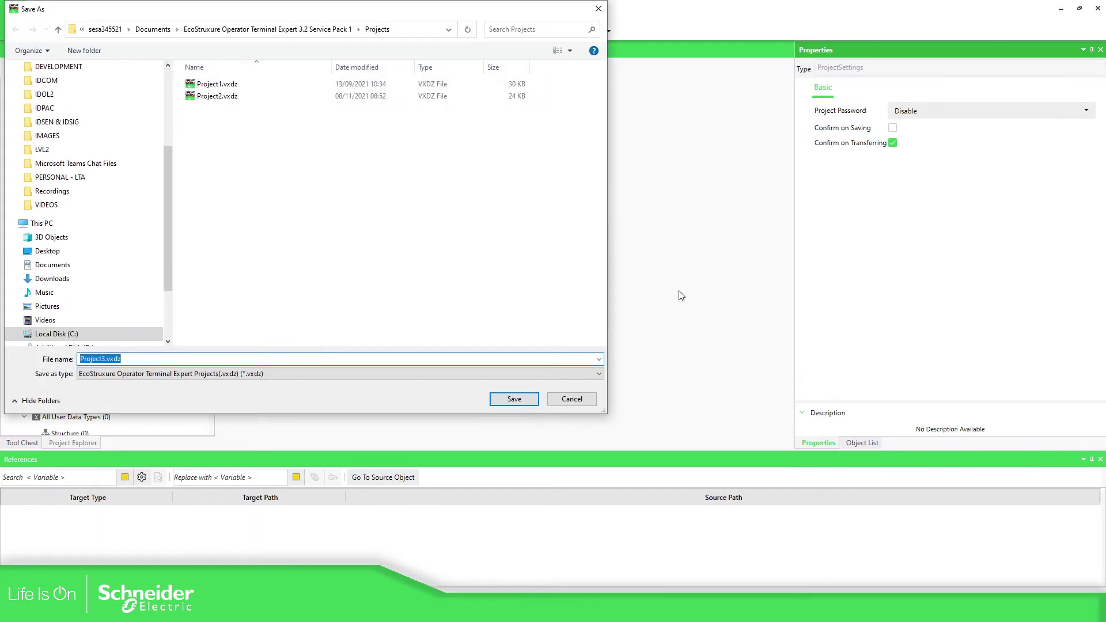
{"action": "left_click", "coordinate": [598, 9]}
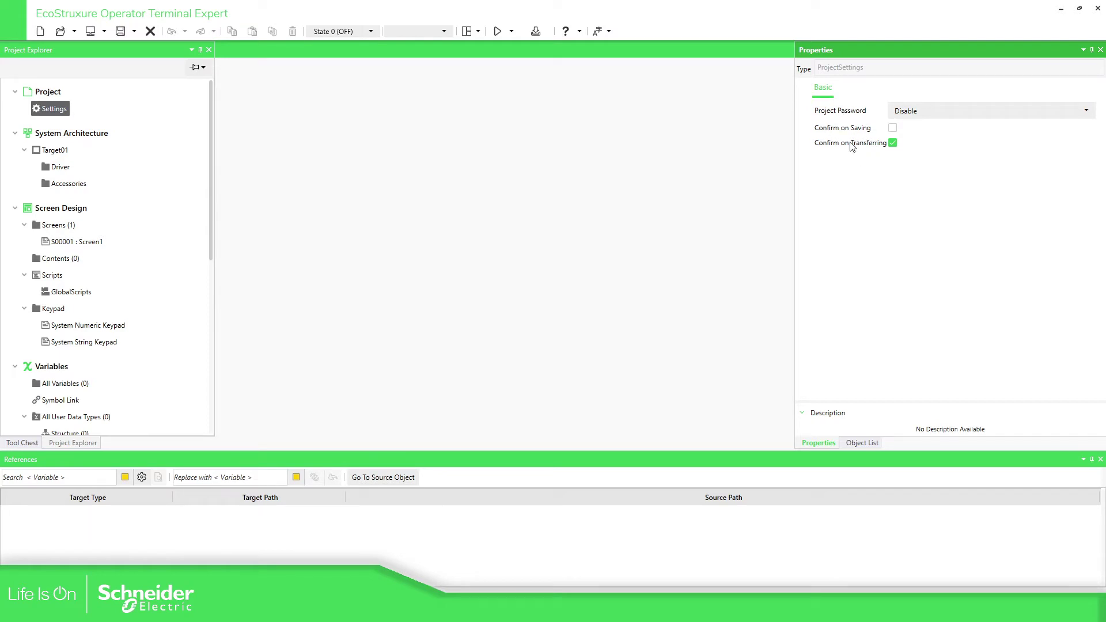
- Turn Confirm on Saving back on, enable Project Password, and disable Complex Password
{"action": "left_click", "coordinate": [537, 35]}
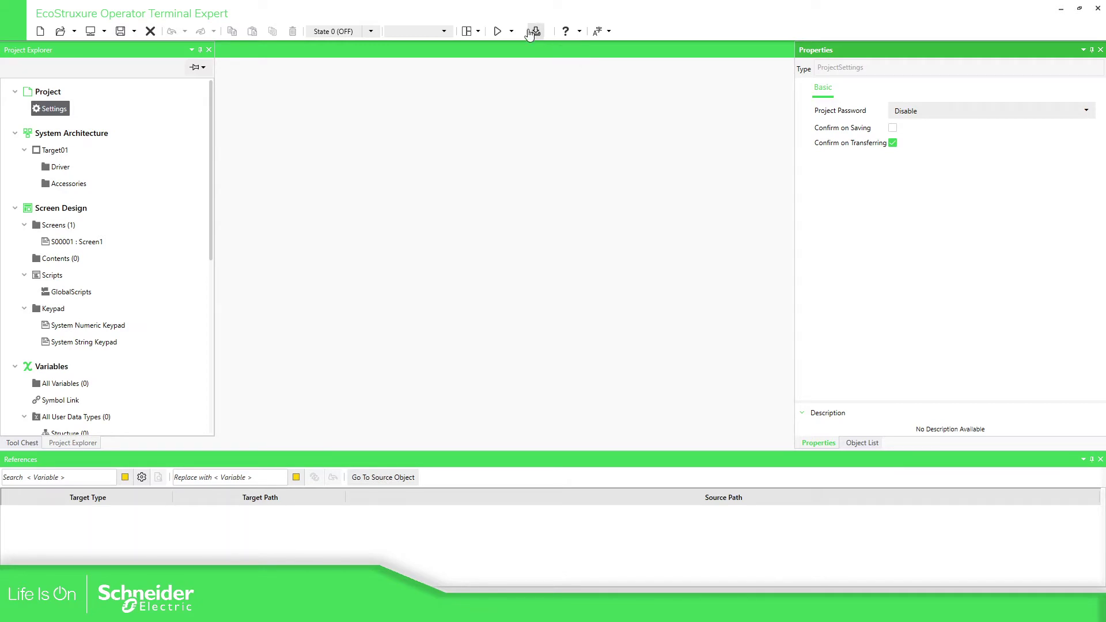
{"action": "left_click", "coordinate": [892, 128]}
{"action": "left_click", "coordinate": [964, 110]}
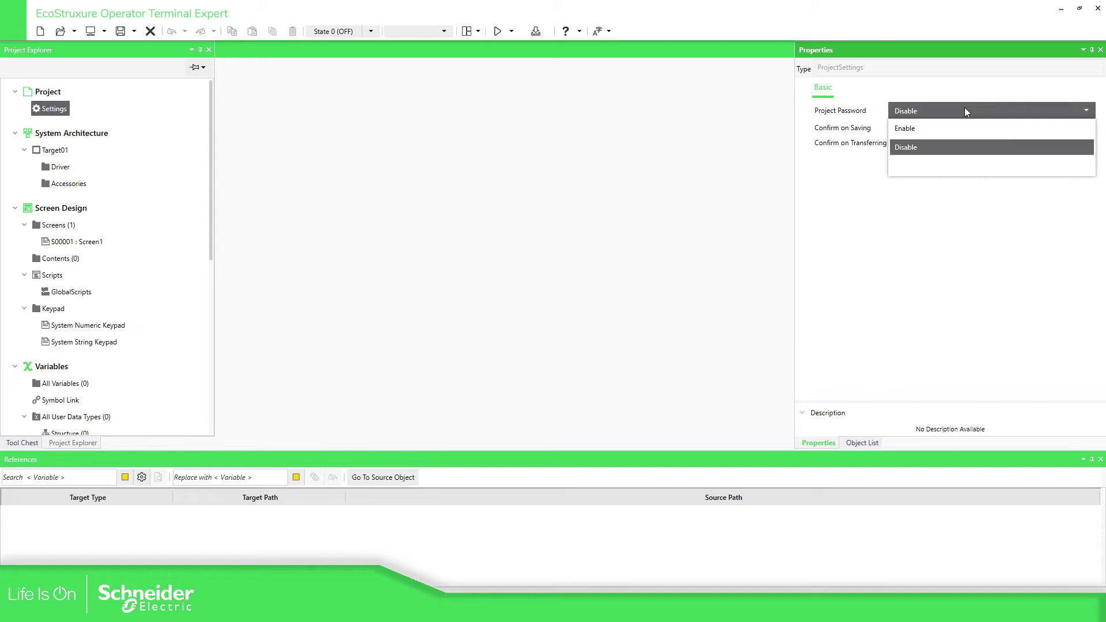
{"action": "left_click", "coordinate": [912, 135]}
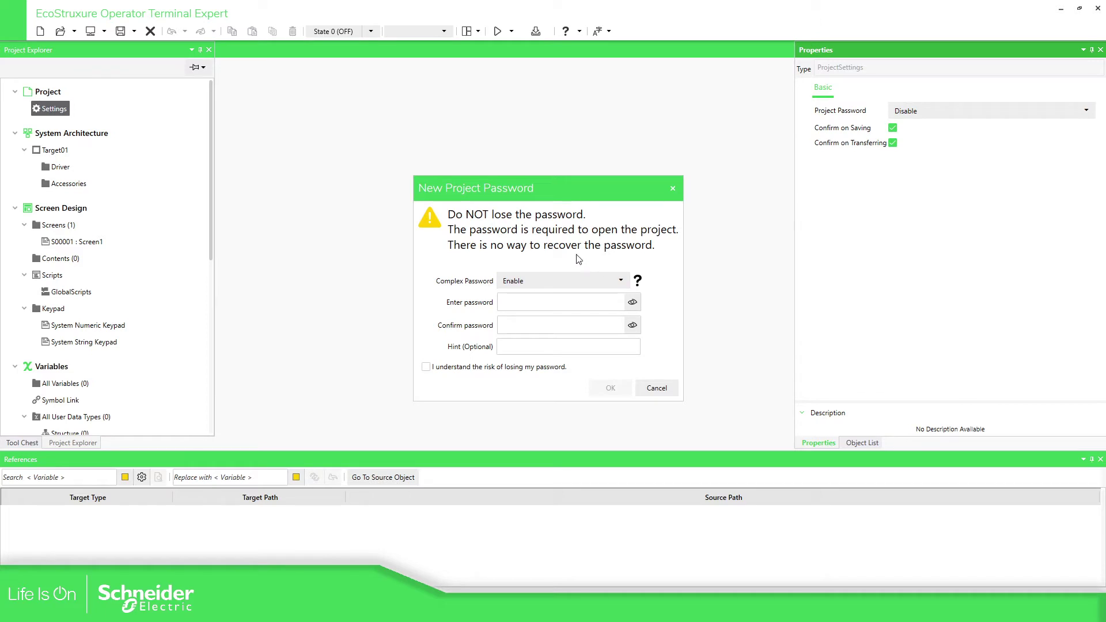
{"action": "mouse_move", "coordinate": [638, 282]}
{"action": "left_click", "coordinate": [616, 280]}
{"action": "left_click", "coordinate": [516, 318]}
- Enter and confirm the project password with hint Admin, acknowledge the risk, verify both entries, and confirm
{"action": "left_click", "coordinate": [514, 305]}
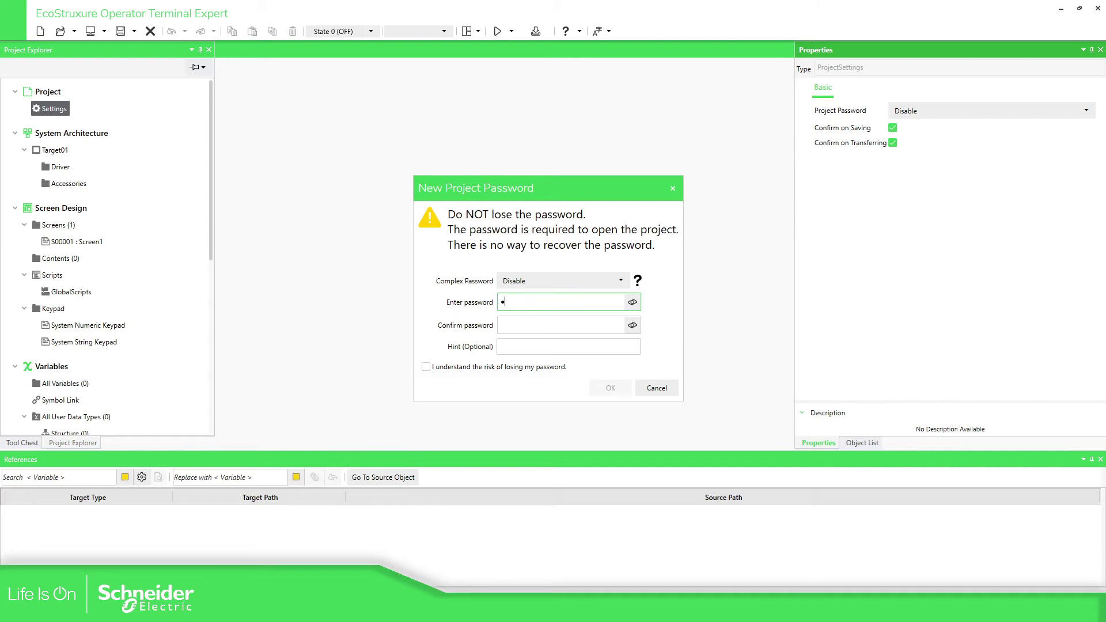
{"action": "type", "text": "1"}
{"action": "key", "text": "Tab"}
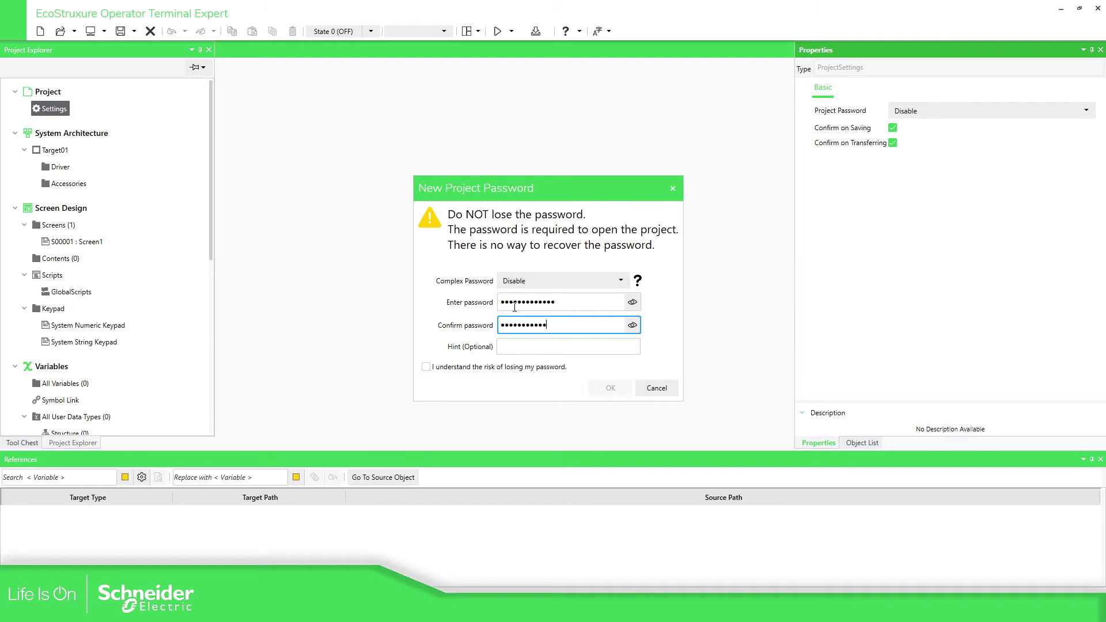
{"action": "left_click", "coordinate": [521, 344]}
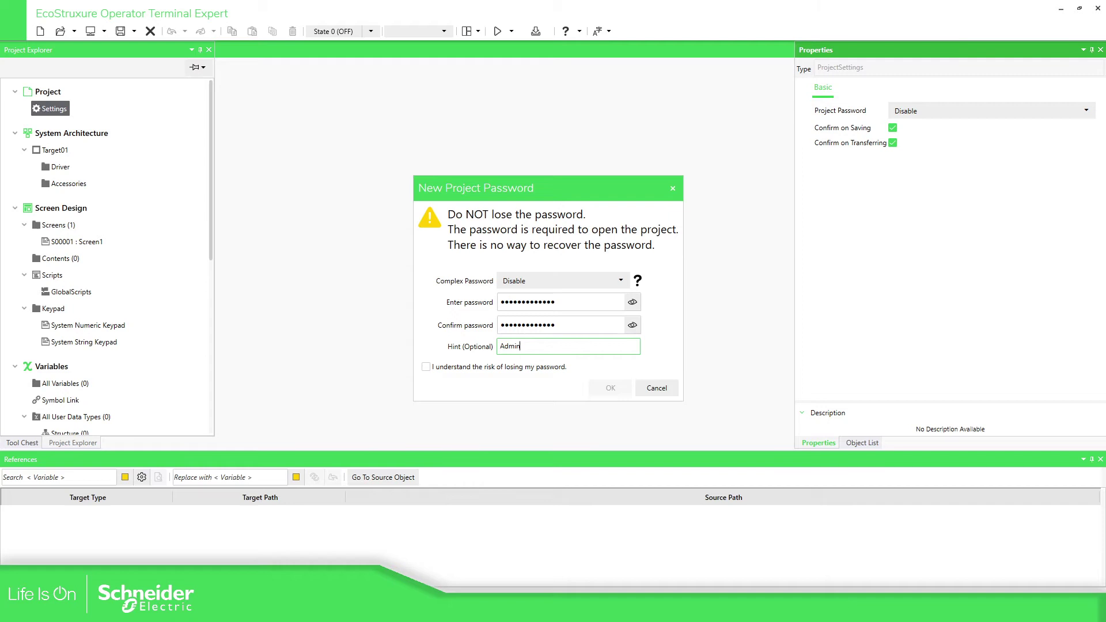
{"action": "left_click", "coordinate": [426, 367]}
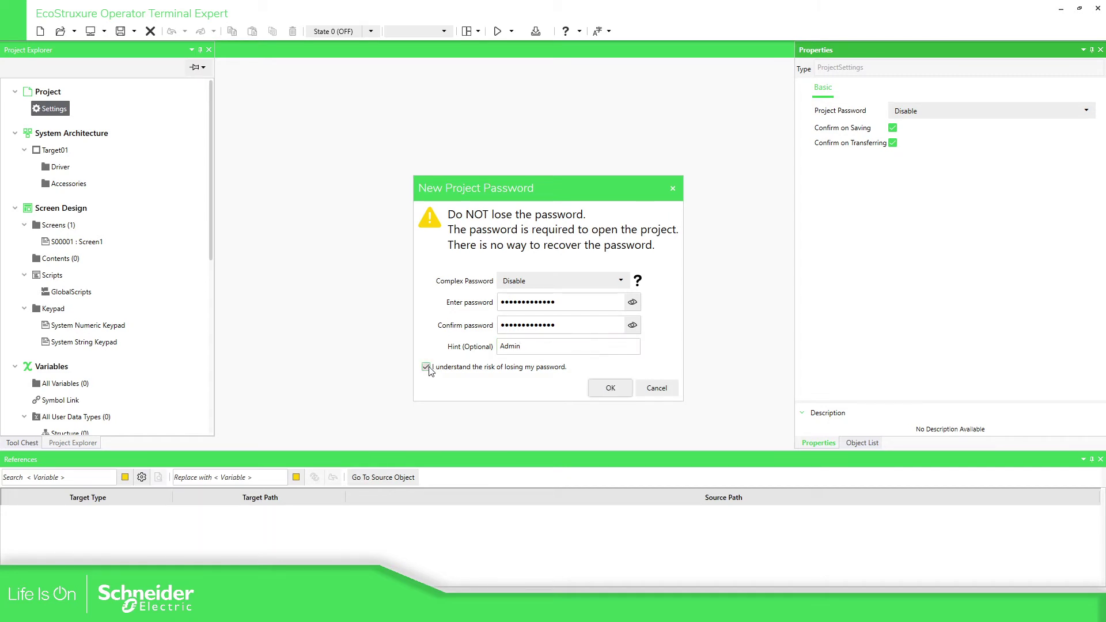
{"action": "left_click", "coordinate": [634, 305]}
{"action": "left_click", "coordinate": [633, 325]}
{"action": "left_click", "coordinate": [611, 389]}
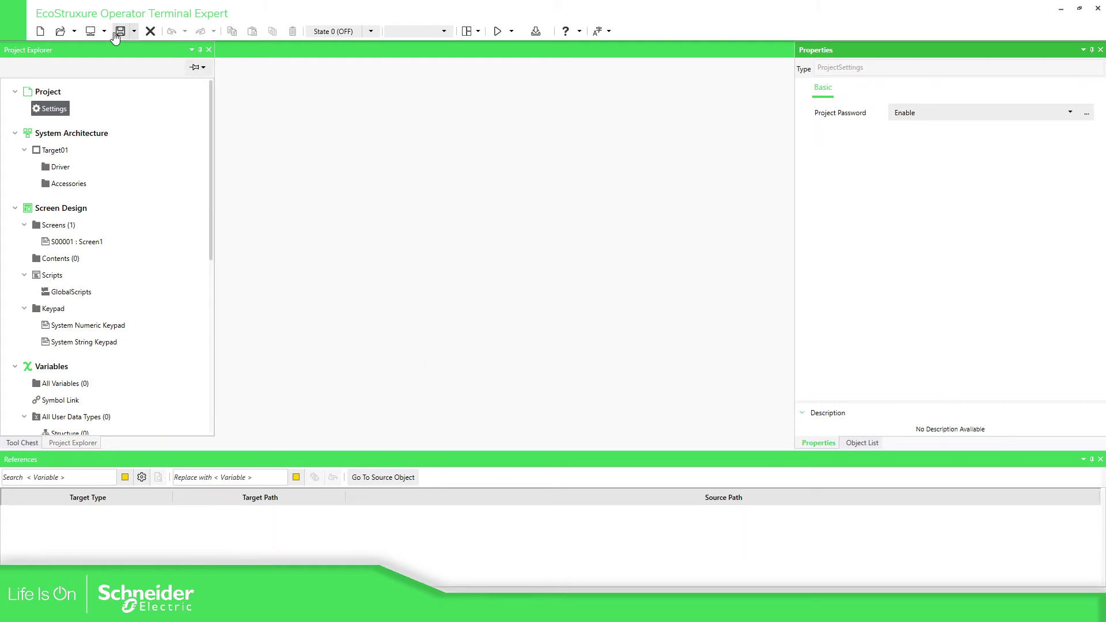
- Save the protected project as Project3.vxdz on the Desktop, then close the project
{"action": "left_click", "coordinate": [135, 32]}
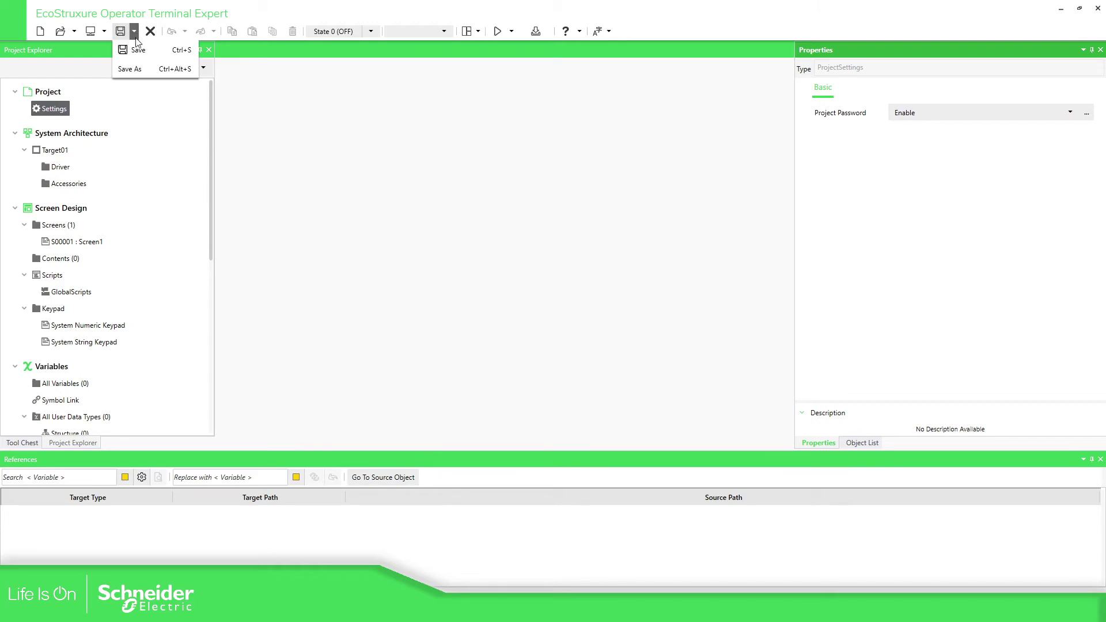
{"action": "left_click", "coordinate": [140, 68]}
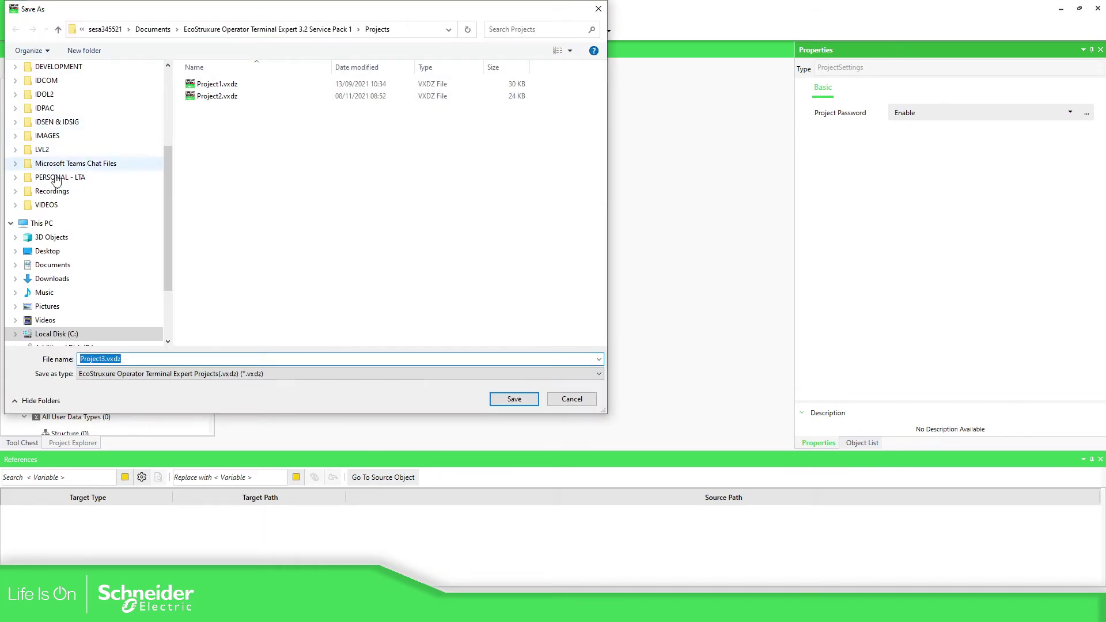
{"action": "left_click", "coordinate": [48, 251]}
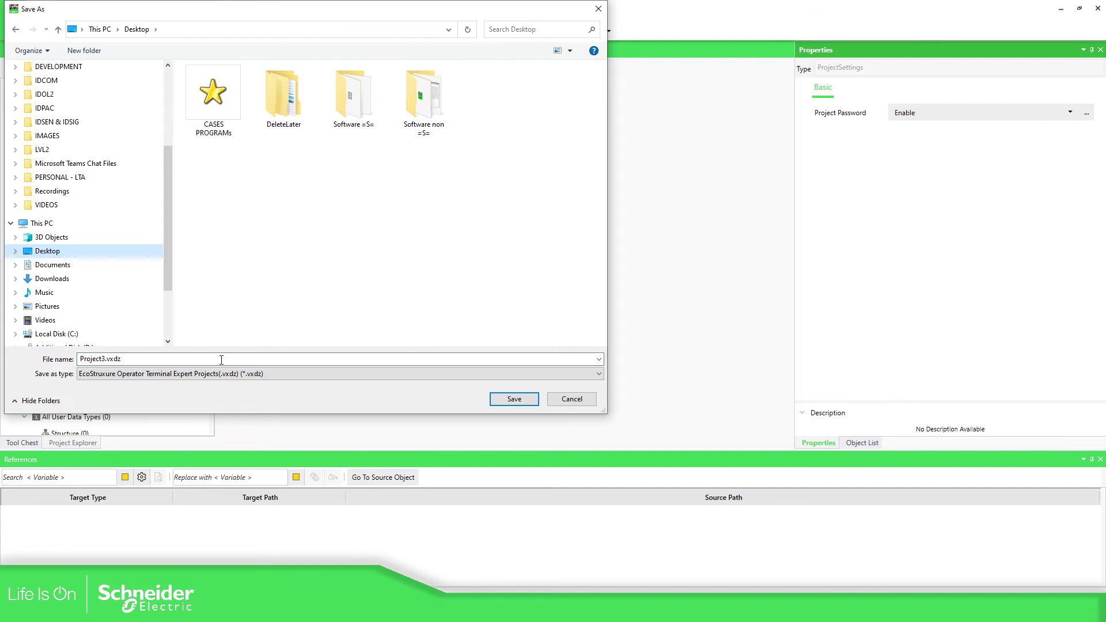
{"action": "left_click", "coordinate": [438, 361]}
{"action": "left_click", "coordinate": [516, 398]}
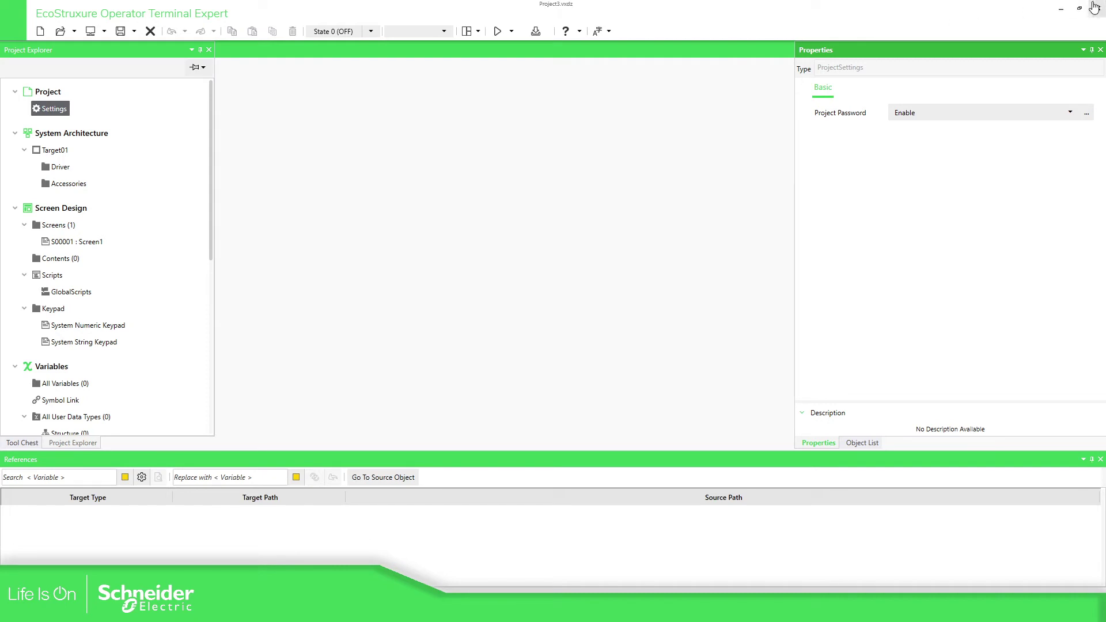
{"action": "left_click", "coordinate": [151, 32]}
- Reopen Project3 from Recent Projects and show its password hint, Admin
{"action": "left_click", "coordinate": [74, 31]}
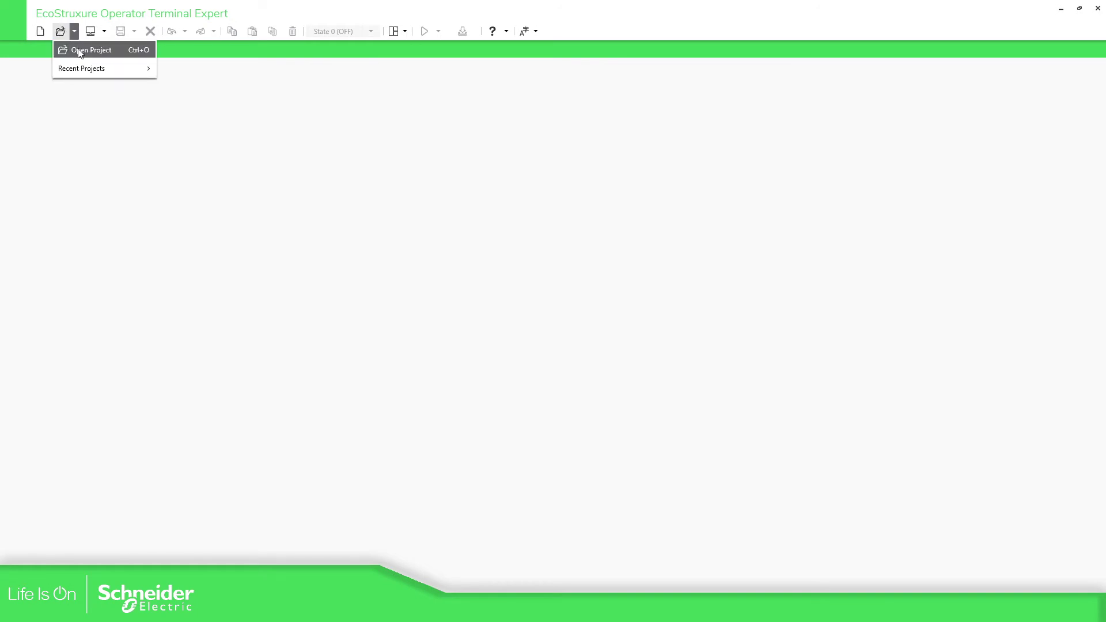
{"action": "mouse_move", "coordinate": [85, 68]}
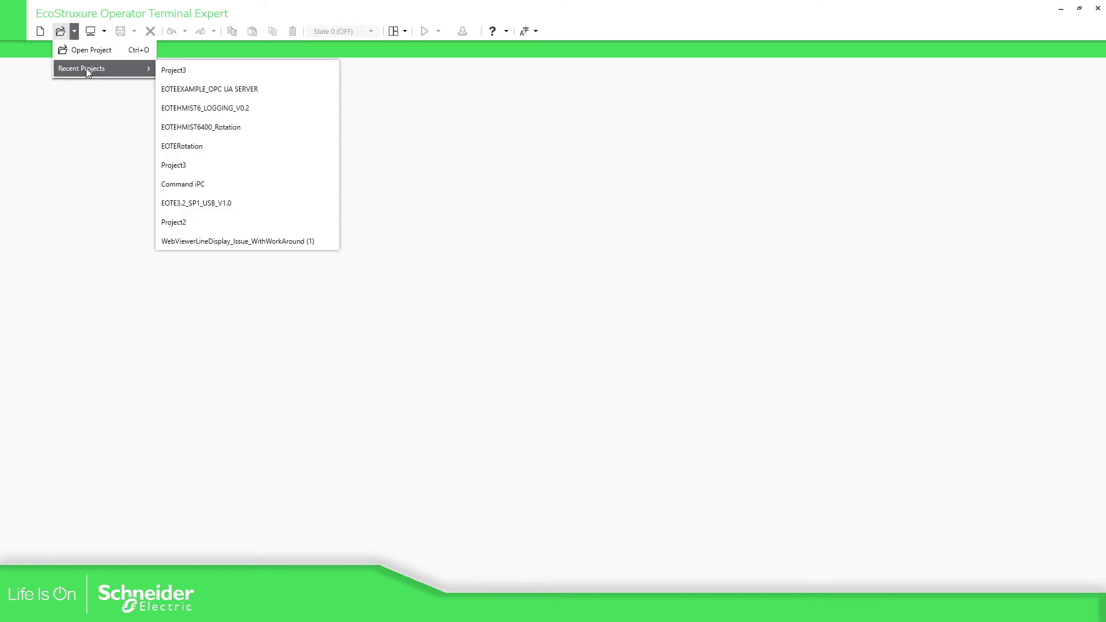
{"action": "left_click", "coordinate": [196, 76]}
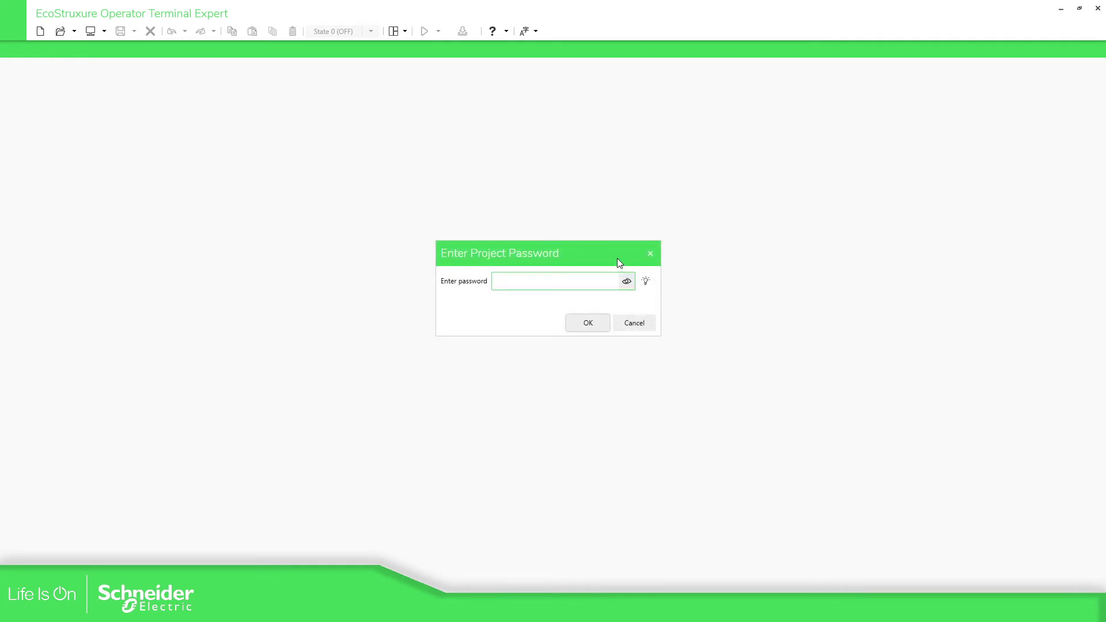
{"action": "left_click_drag", "start_coordinate": [616, 258], "coordinate": [625, 218]}
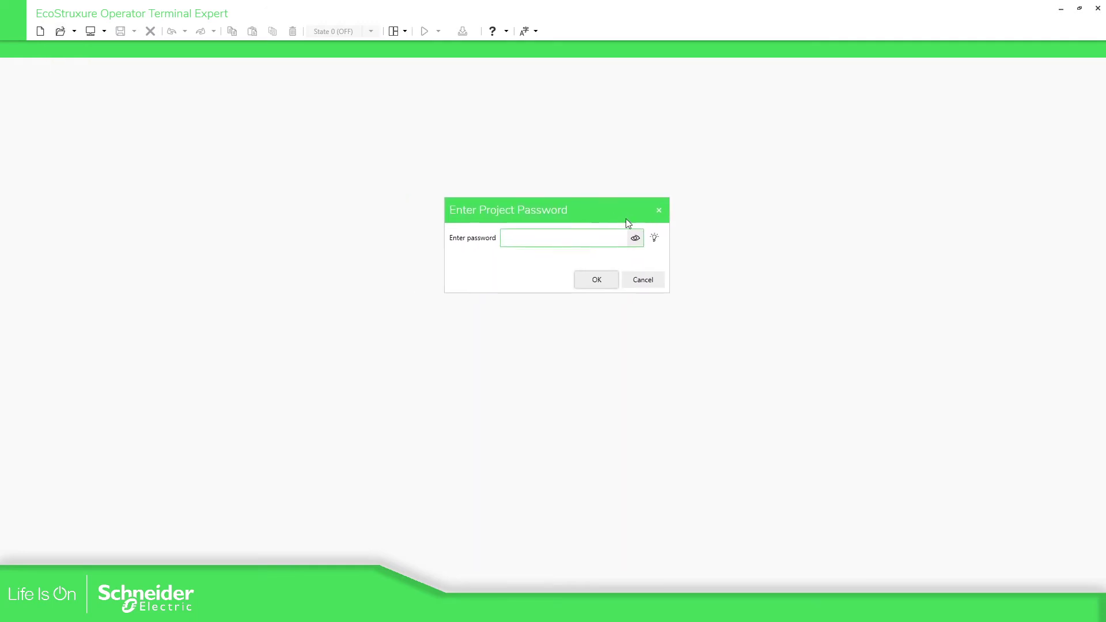
{"action": "left_click", "coordinate": [654, 238]}
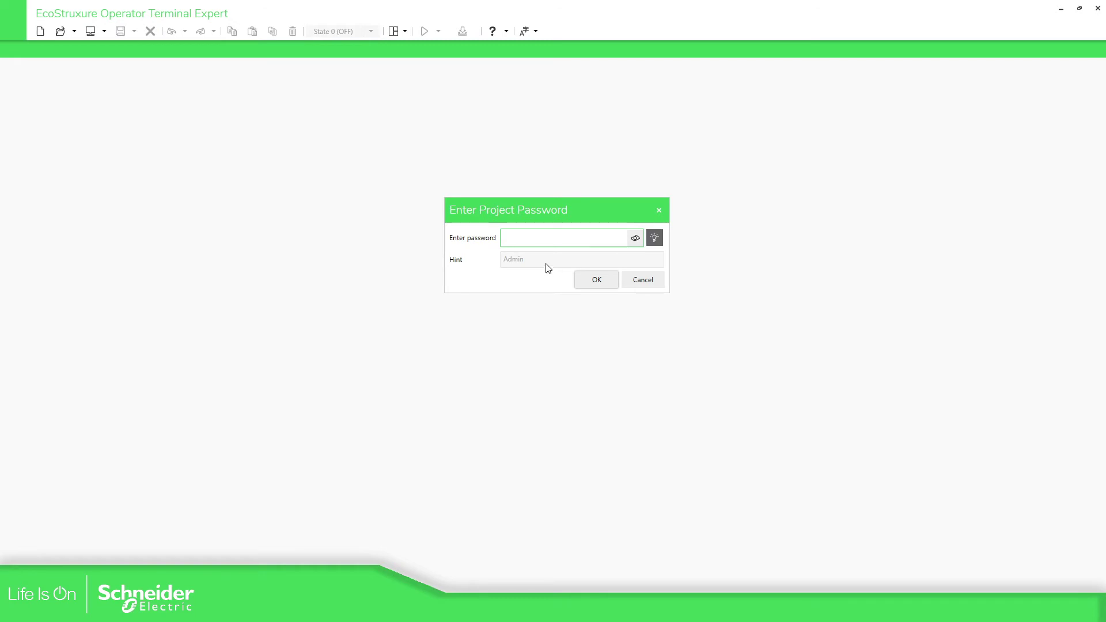
- Type a password, toggle its visibility, and submit it, which is rejected as incorrect
{"action": "type", "text": "•••••••••••••••"}
{"action": "left_click", "coordinate": [634, 240]}
{"action": "left_click", "coordinate": [634, 242]}
{"action": "left_click", "coordinate": [598, 283]}
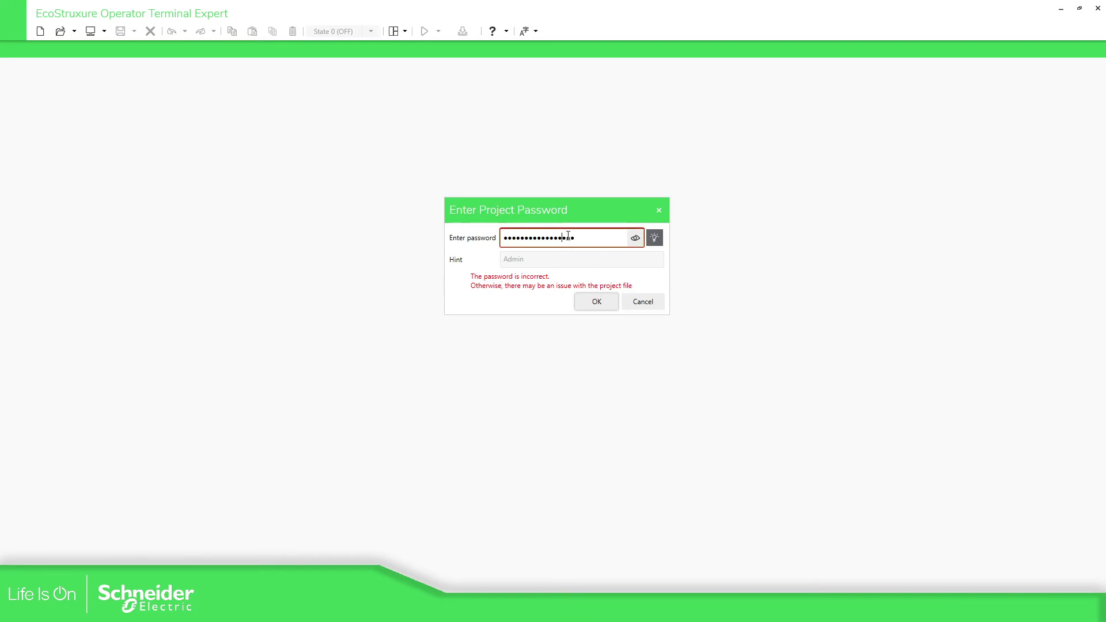
{"action": "left_click", "coordinate": [612, 304]}
{"action": "left_click", "coordinate": [633, 238]}
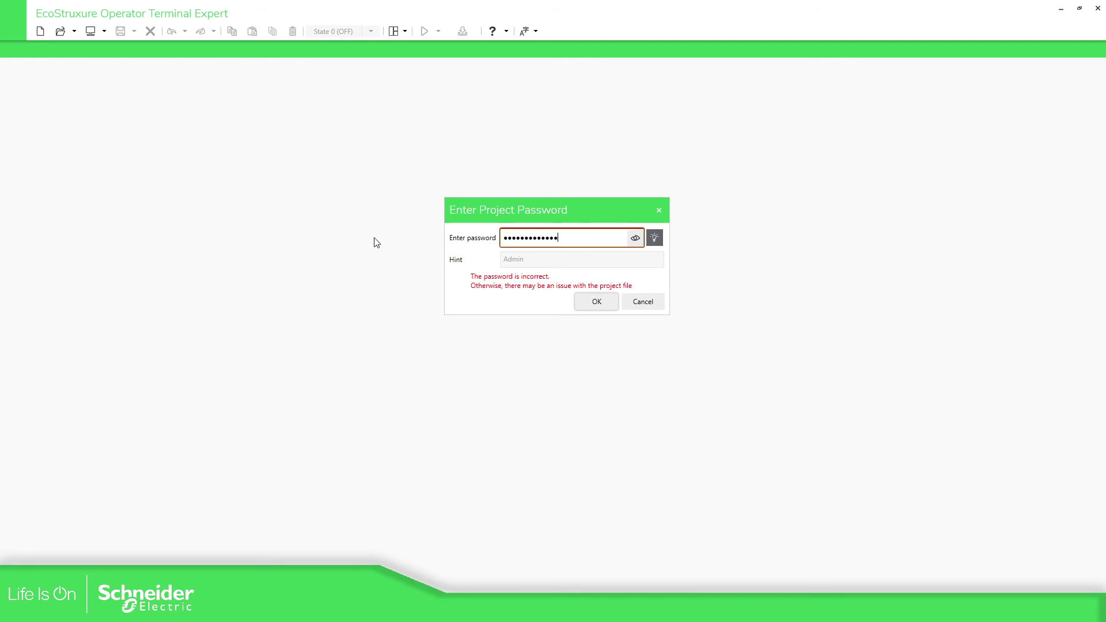
- Reveal the entered project password to verify it, then submit it to open Project3
{"action": "left_click", "coordinate": [638, 233]}
{"action": "left_click", "coordinate": [597, 303]}
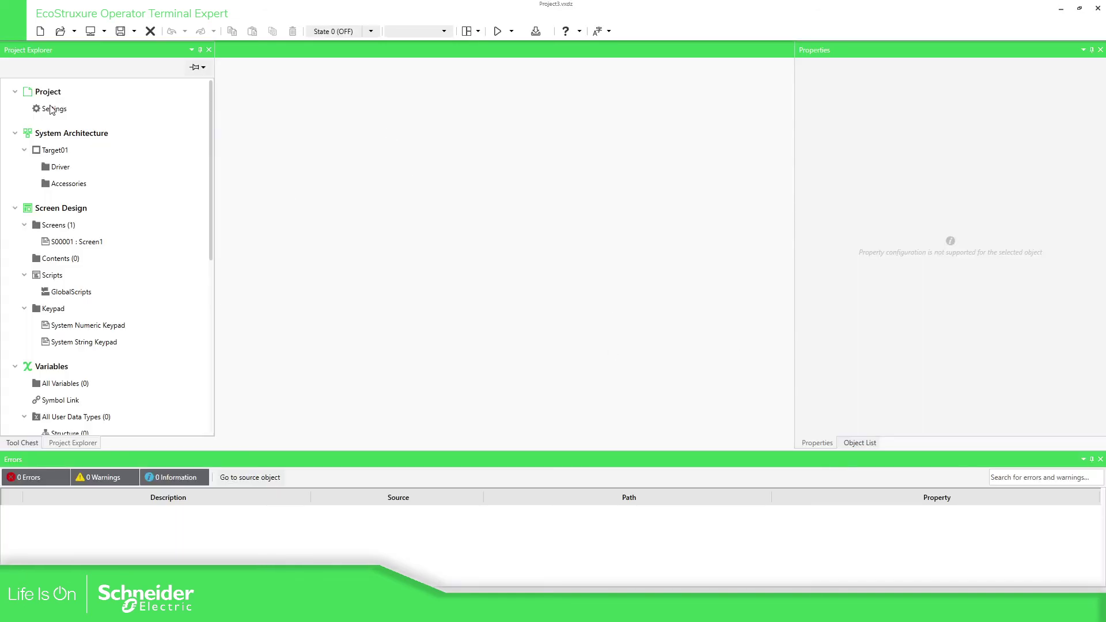
- Switch the project's Project Password setting to Disable and confirm with the password, which is rejected
{"action": "left_click", "coordinate": [51, 109]}
{"action": "left_click", "coordinate": [941, 113]}
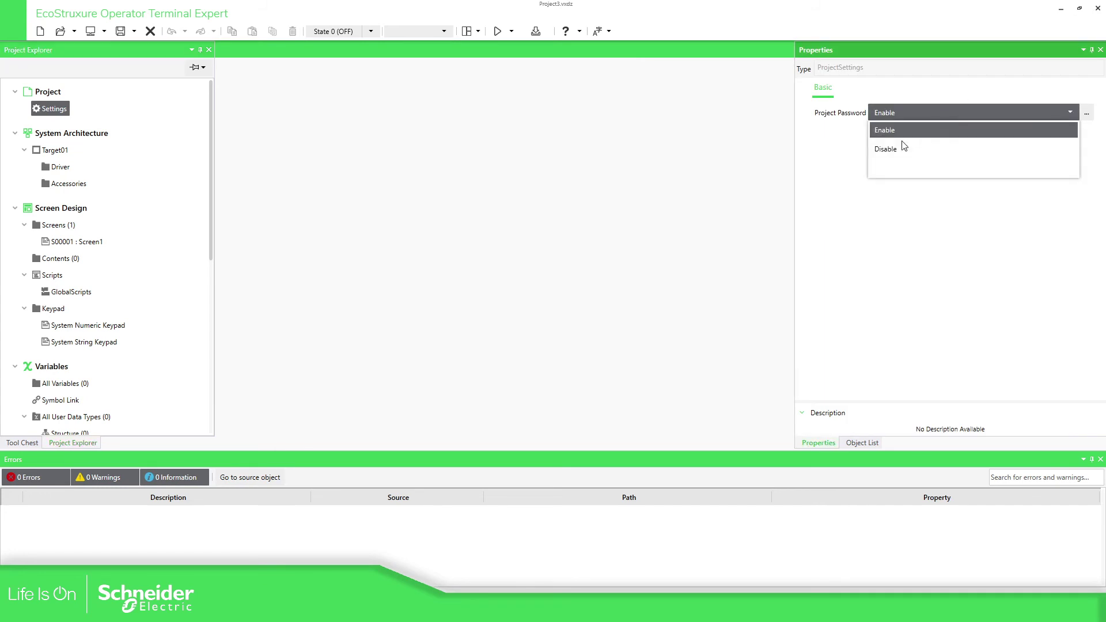
{"action": "left_click", "coordinate": [892, 151]}
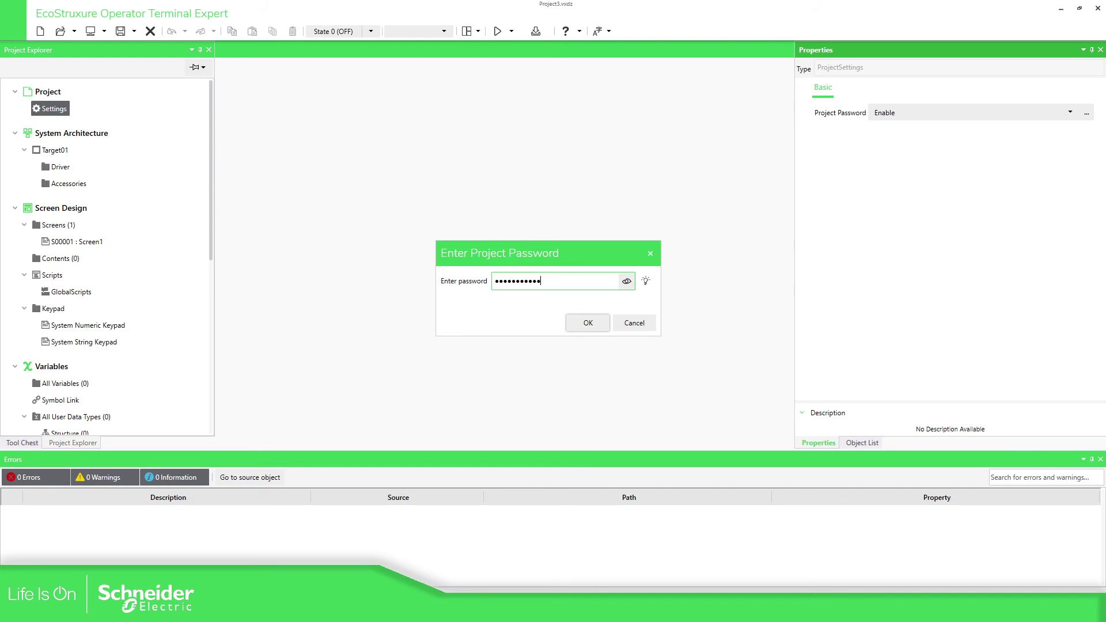
{"action": "left_click", "coordinate": [634, 284]}
{"action": "left_click", "coordinate": [577, 323]}
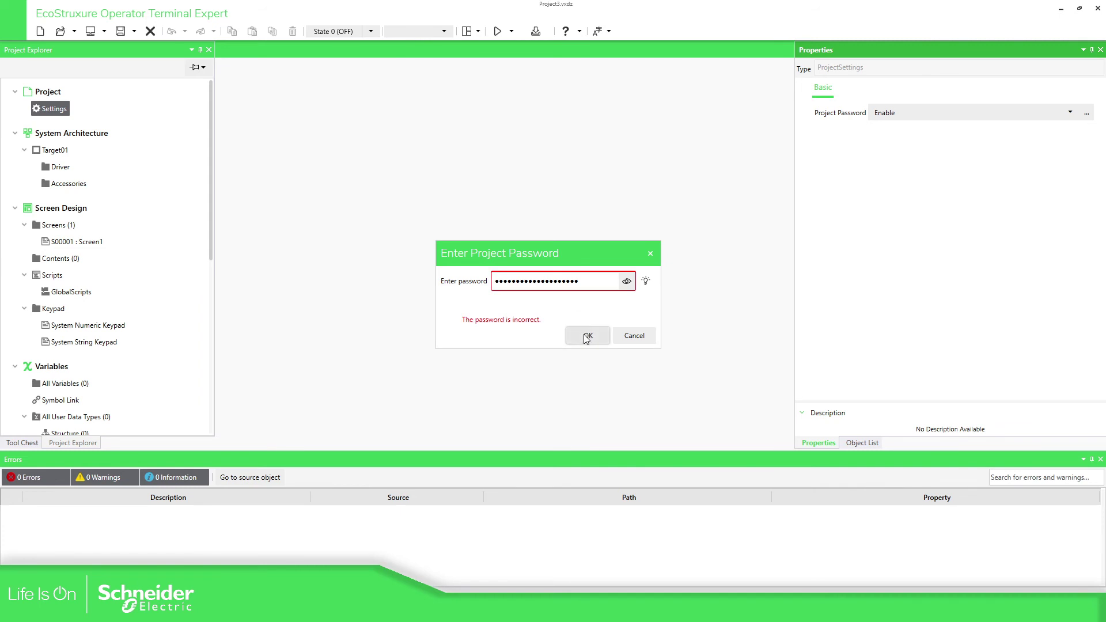
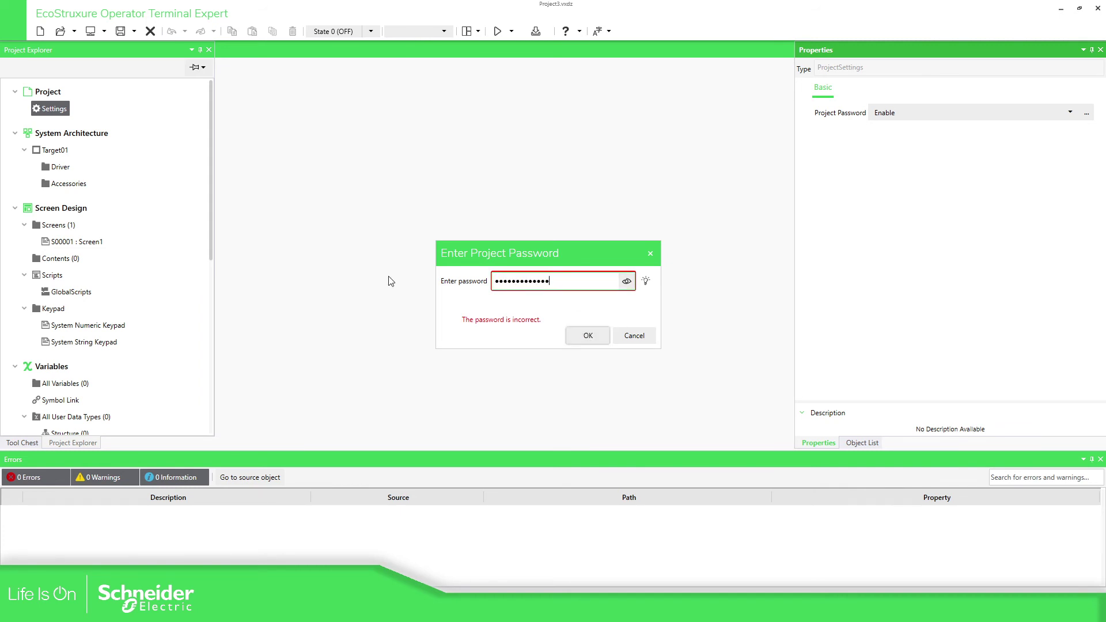
- Confirm the revealed password to disable protection, clear both save and transfer confirmations, and save
{"action": "left_click", "coordinate": [633, 286]}
{"action": "left_click", "coordinate": [587, 336]}
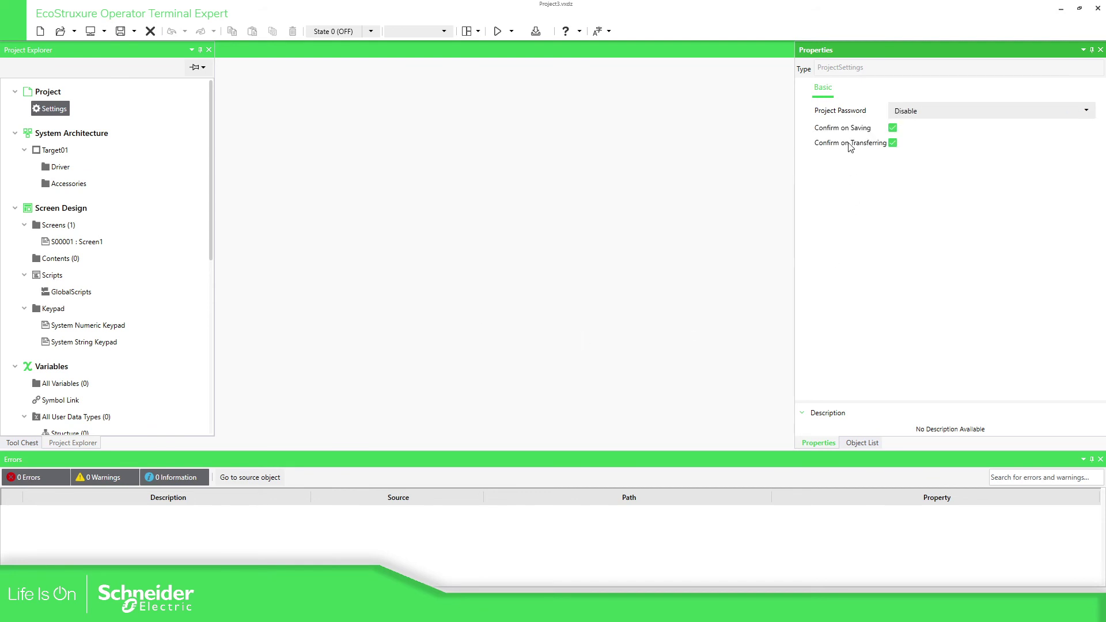
{"action": "left_click", "coordinate": [893, 129]}
{"action": "left_click", "coordinate": [893, 142]}
{"action": "left_click", "coordinate": [120, 31]}
- Close Project3, reopen it from Recent Projects, and view its project settings
{"action": "left_click", "coordinate": [152, 34]}
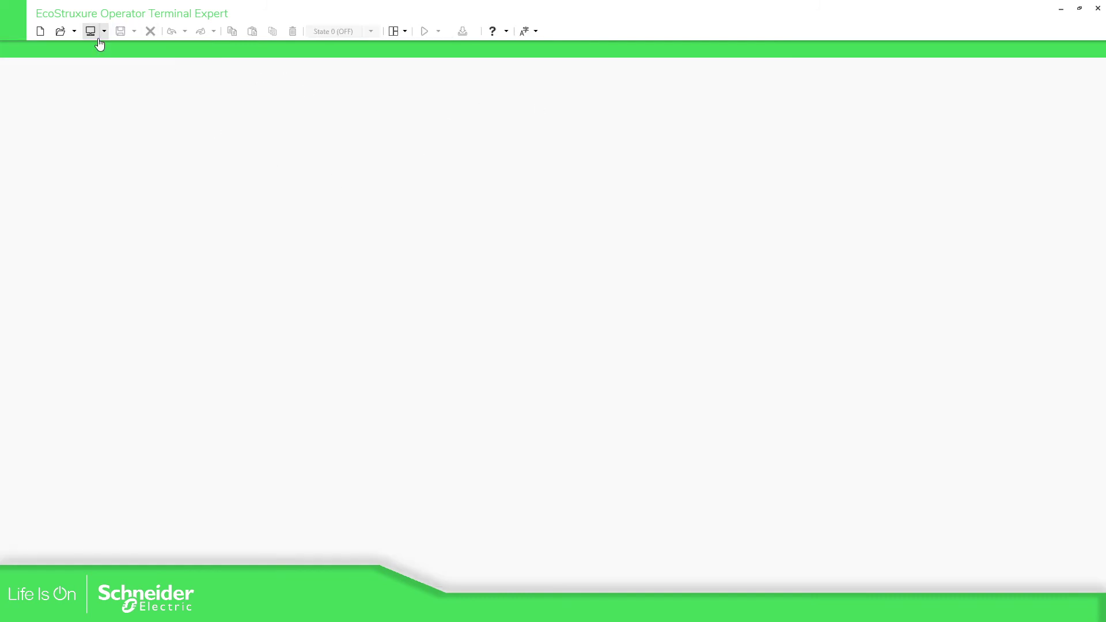
{"action": "left_click", "coordinate": [74, 31]}
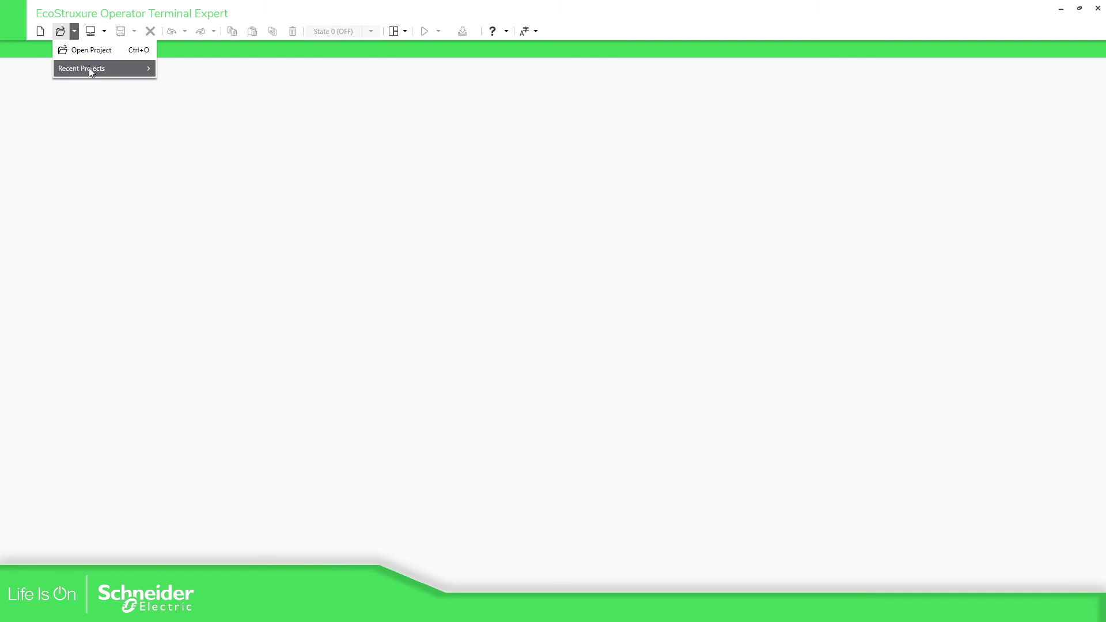
{"action": "mouse_move", "coordinate": [89, 68]}
{"action": "left_click", "coordinate": [186, 70]}
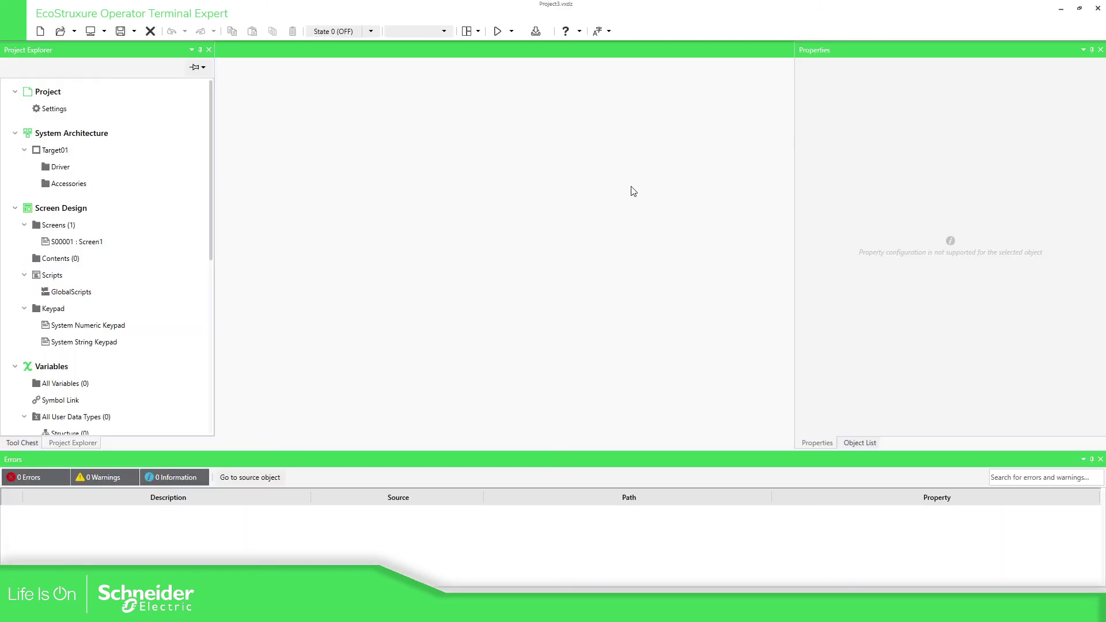
{"action": "left_click", "coordinate": [44, 110]}
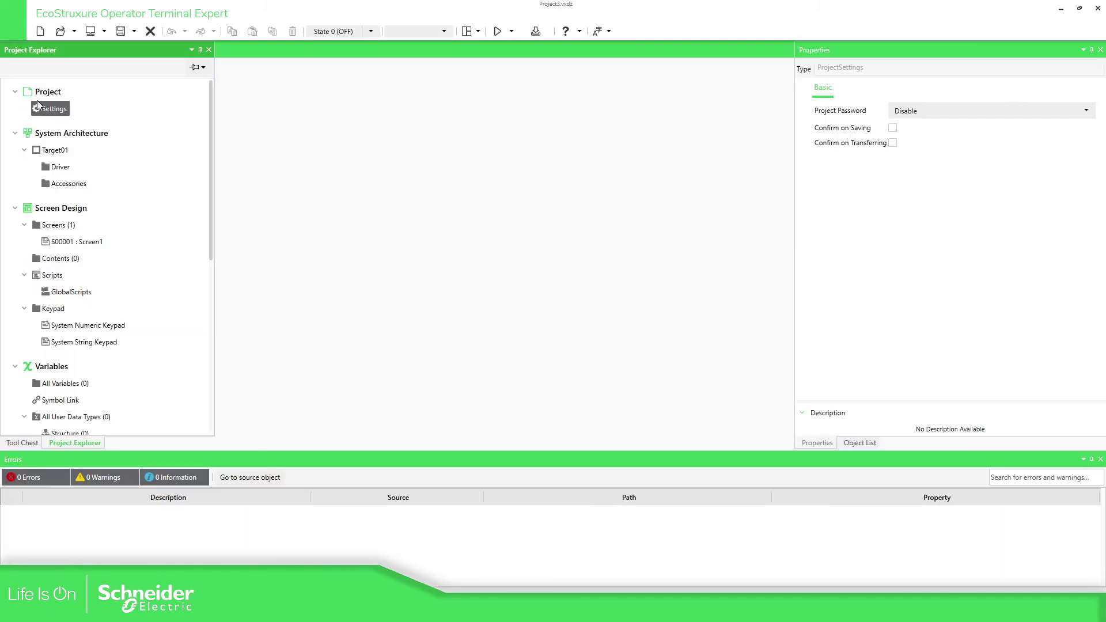